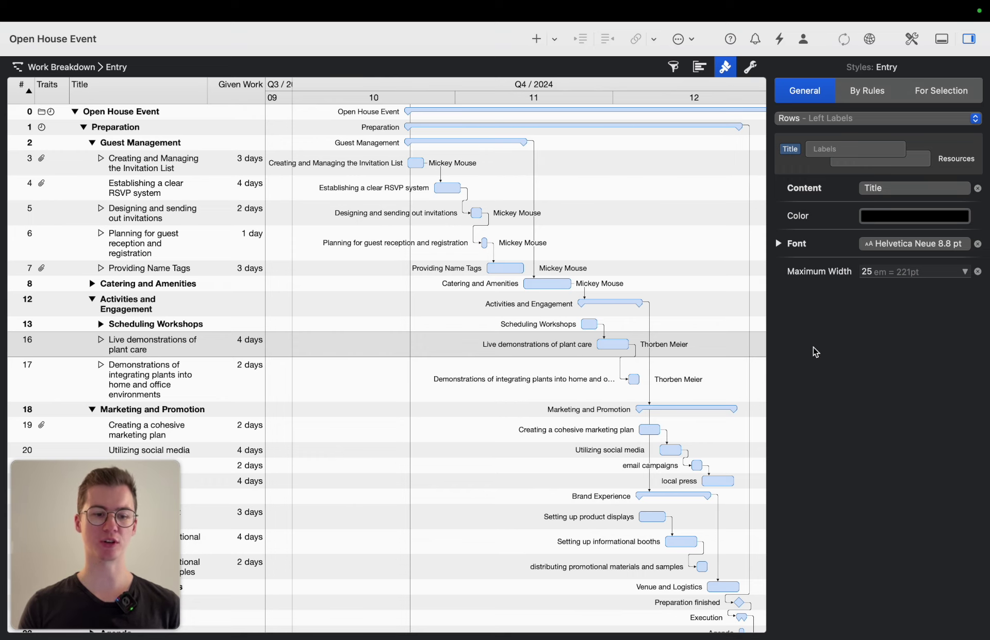
Set the general color of the Gantt row bars to hex 376C59.
{"action": "scroll", "coordinate": [519, 301], "scroll_direction": "right", "scroll_amount": 2}
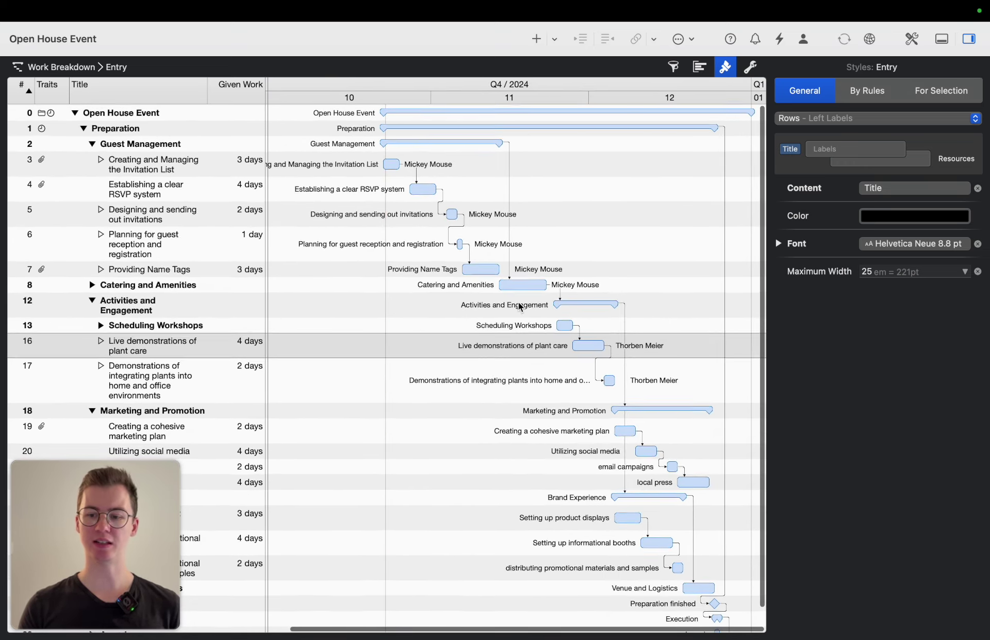
{"action": "left_click", "coordinate": [861, 155]}
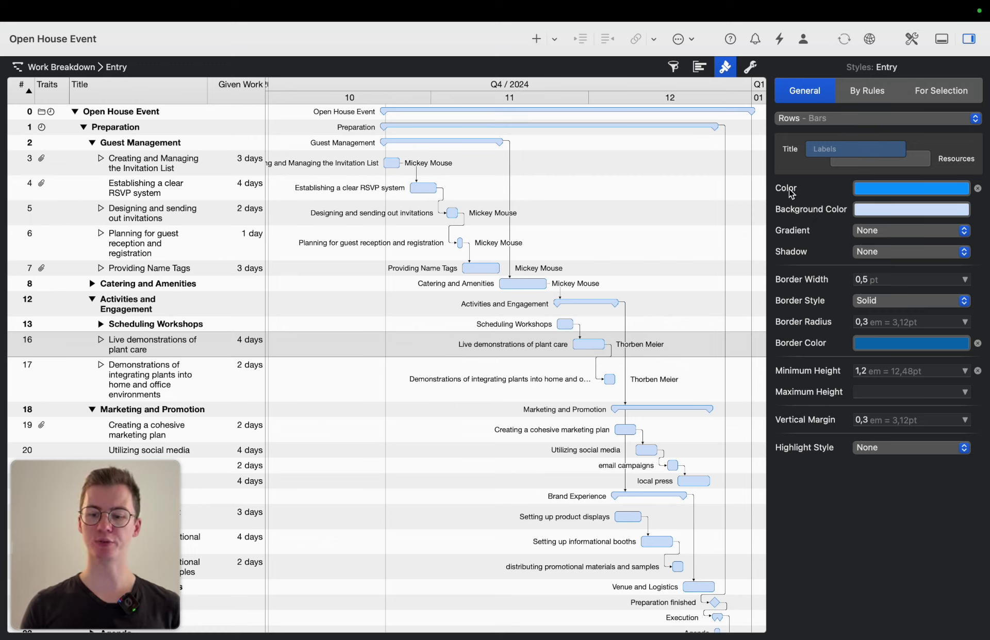
{"action": "left_click", "coordinate": [877, 188]}
{"action": "left_click", "coordinate": [429, 352]}
{"action": "type", "text": "376c59"}
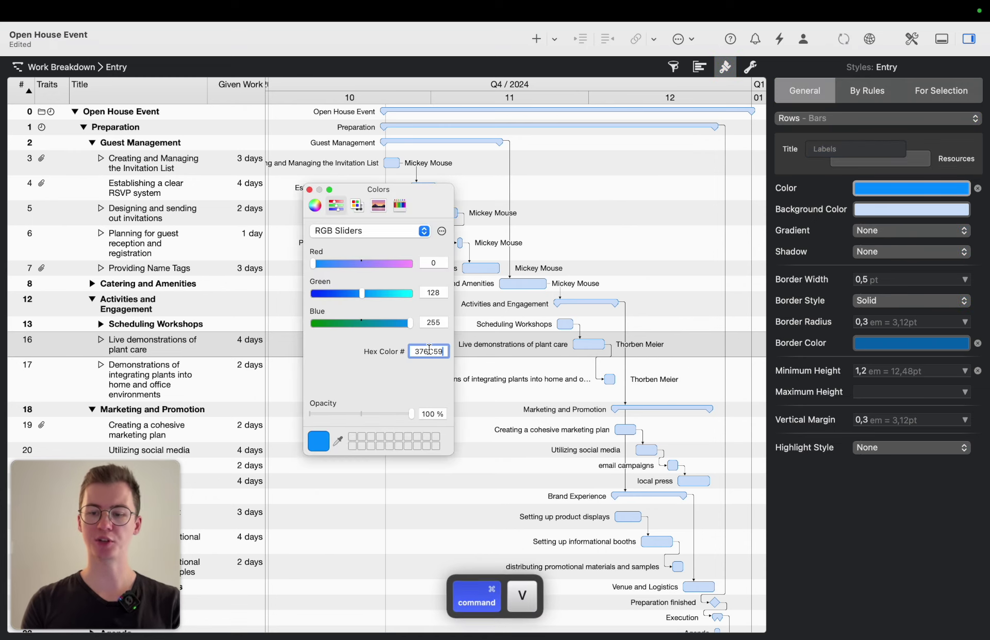
{"action": "key", "text": "Return"}
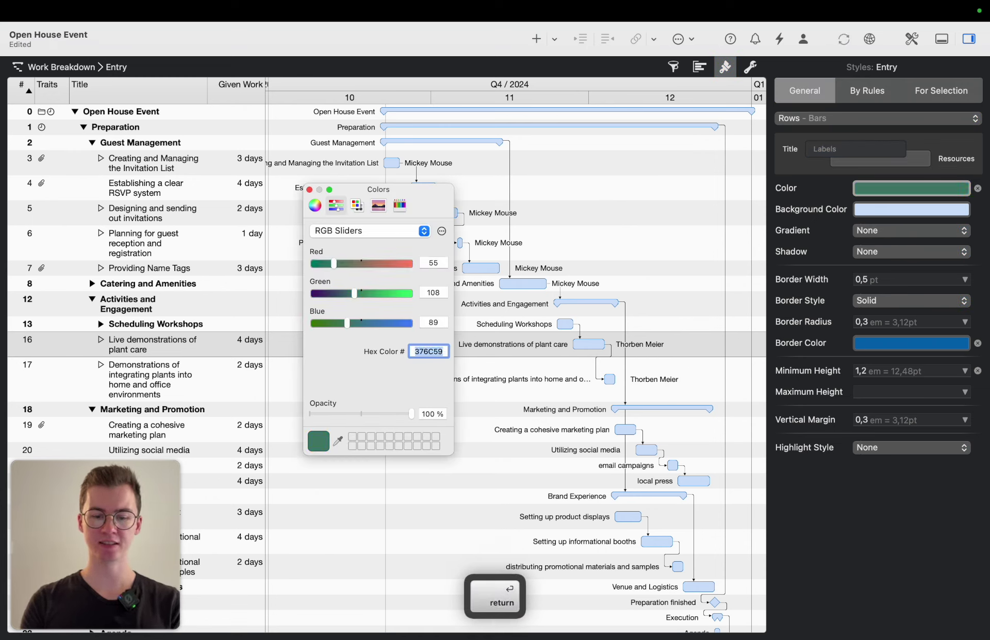
{"action": "left_click", "coordinate": [310, 190]}
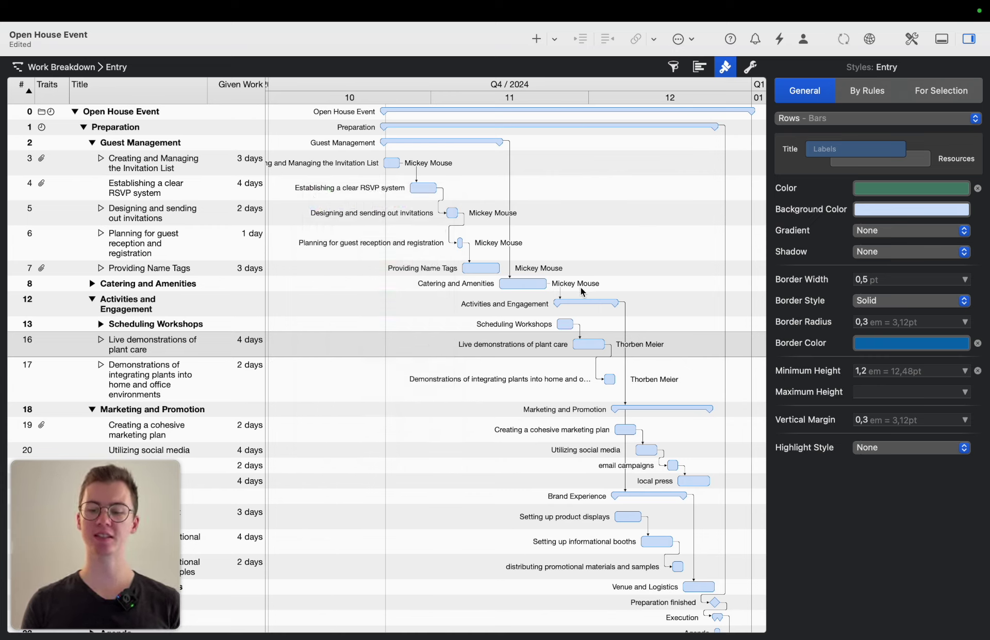
Try 50 % completion on Providing Name Tags and Catering and Amenities, and undo it.
{"action": "left_click", "coordinate": [430, 270]}
{"action": "left_click", "coordinate": [428, 286], "text": "super"}
{"action": "right_click", "coordinate": [428, 286]}
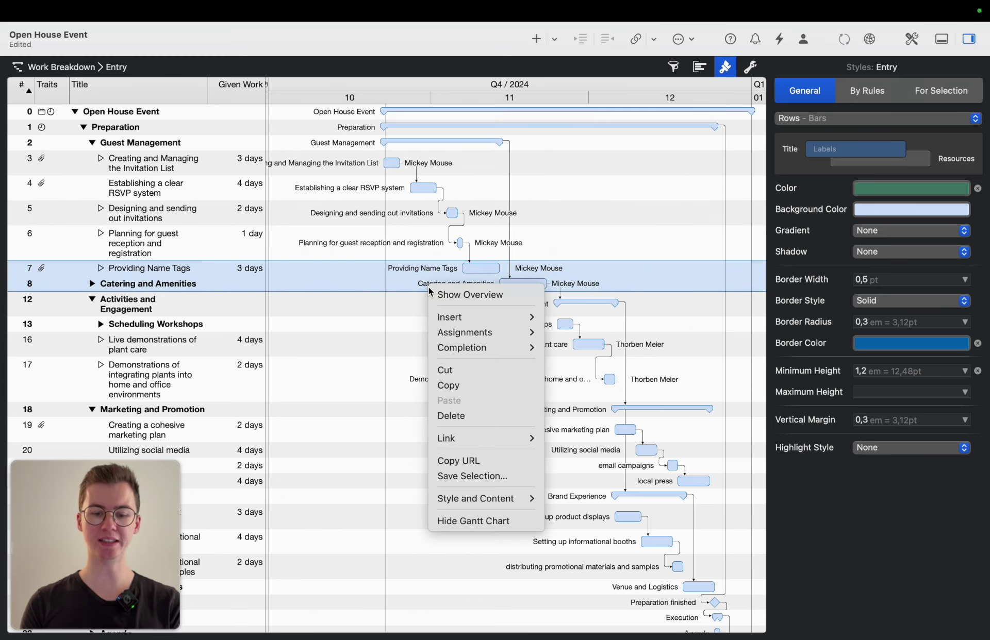
{"action": "mouse_move", "coordinate": [479, 348]}
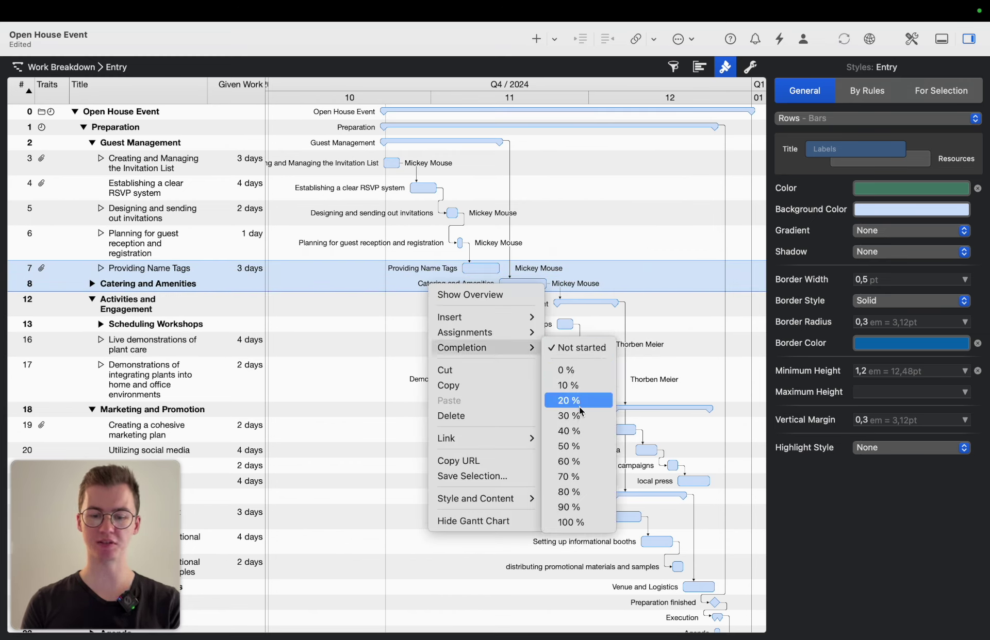
{"action": "left_click", "coordinate": [581, 446]}
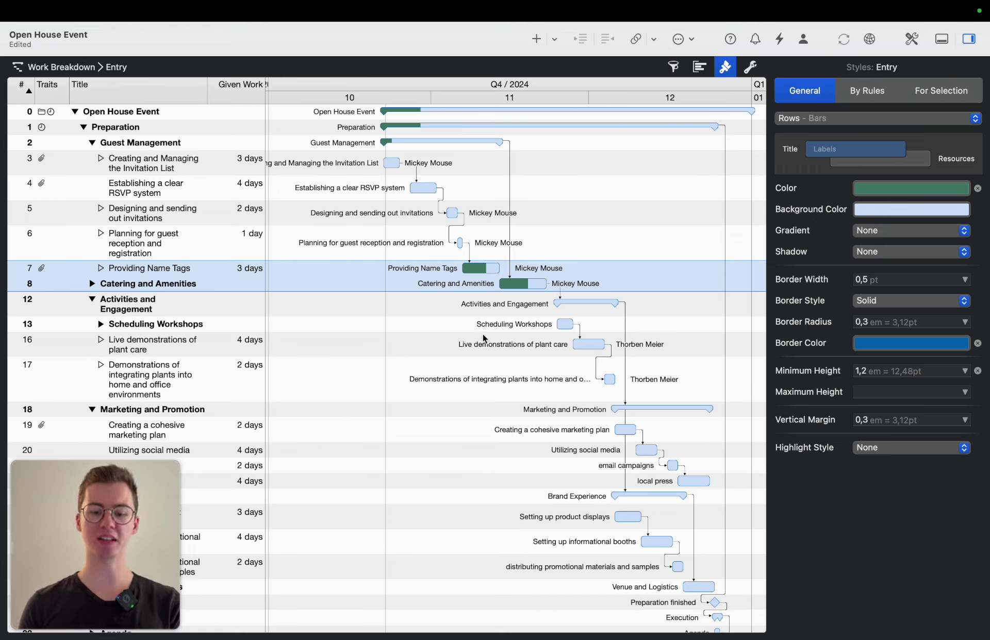
{"action": "key", "text": "super+z"}
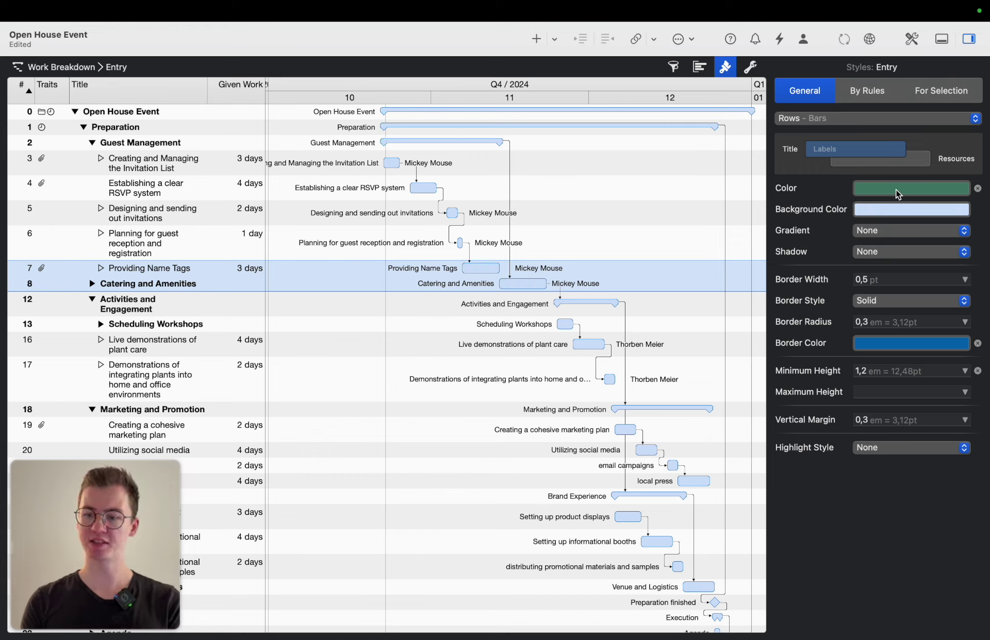
Copy the bars' green color to their background color and reduce the background's opacity to 20 %.
{"action": "left_click_drag", "start_coordinate": [897, 194], "coordinate": [880, 216]}
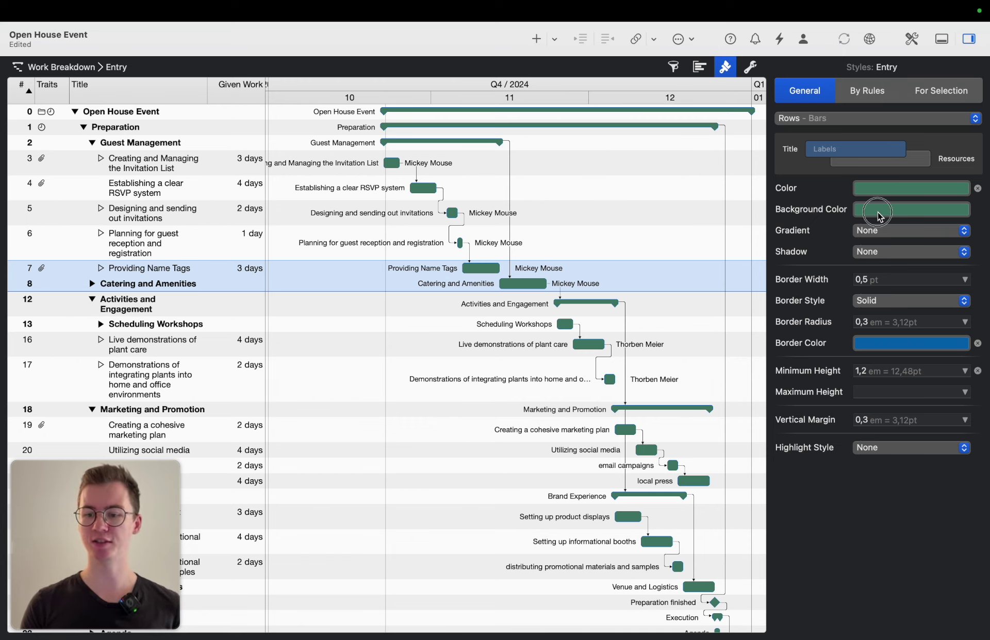
{"action": "left_click", "coordinate": [880, 209]}
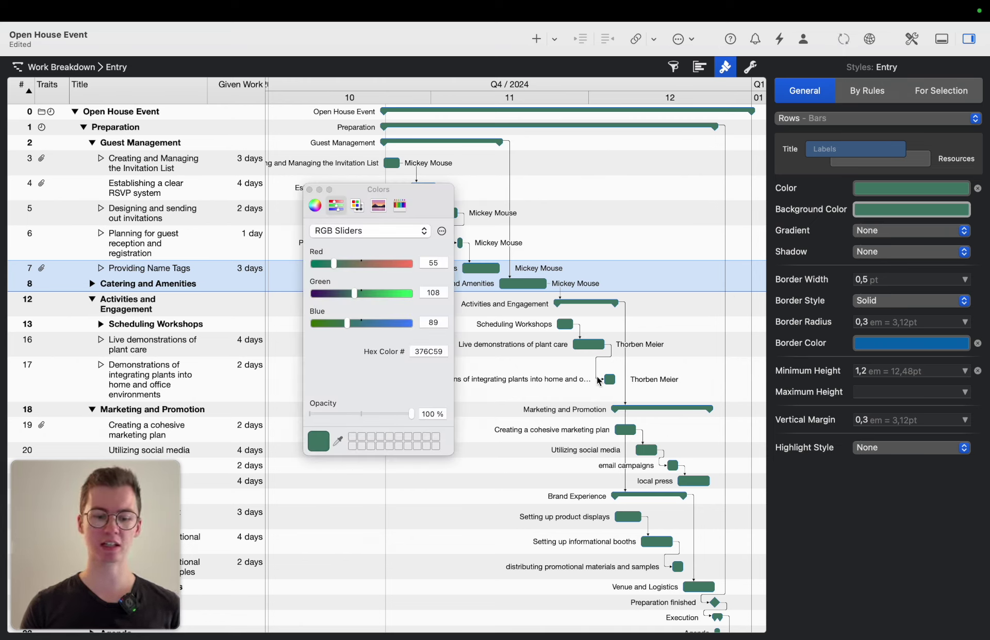
{"action": "left_click", "coordinate": [412, 416]}
{"action": "left_click_drag", "start_coordinate": [412, 416], "coordinate": [333, 415]}
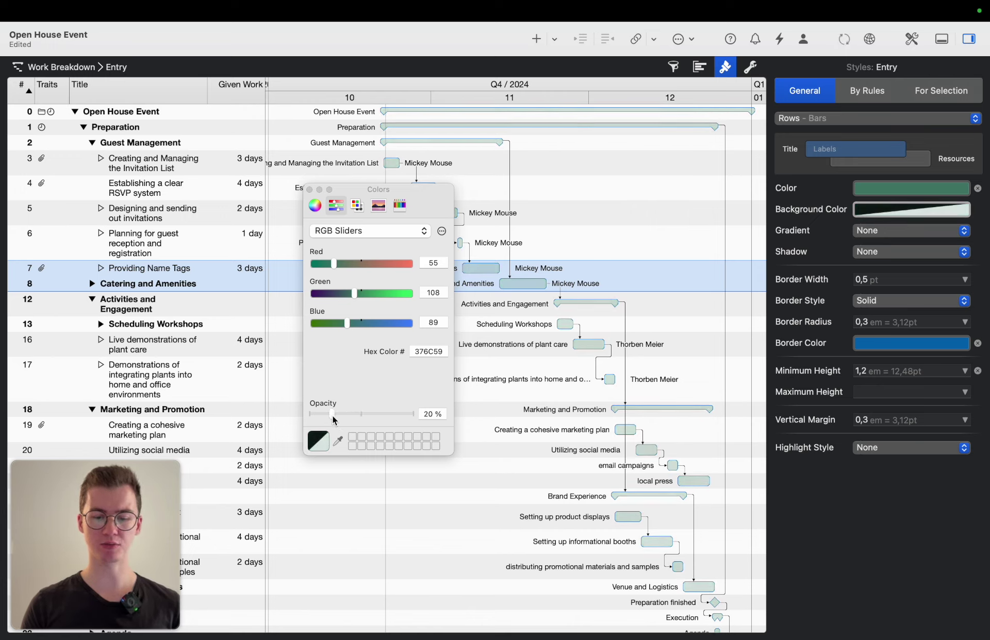
{"action": "left_click", "coordinate": [310, 189]}
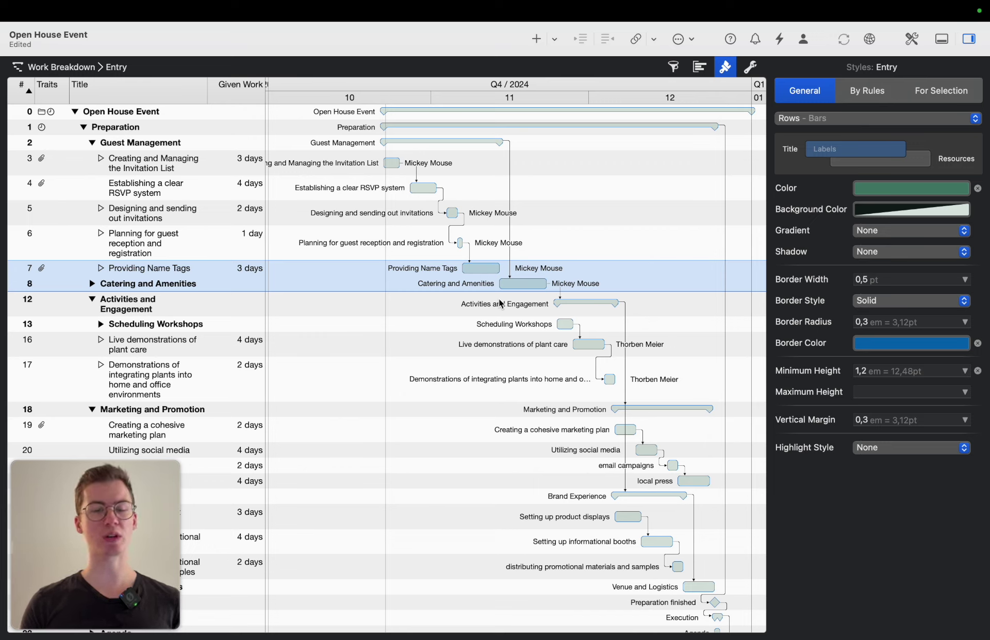
Preview the new bar background with 50 % completion on the two selected activities, and undo the completion change.
{"action": "right_click", "coordinate": [483, 284]}
{"action": "mouse_move", "coordinate": [516, 345]}
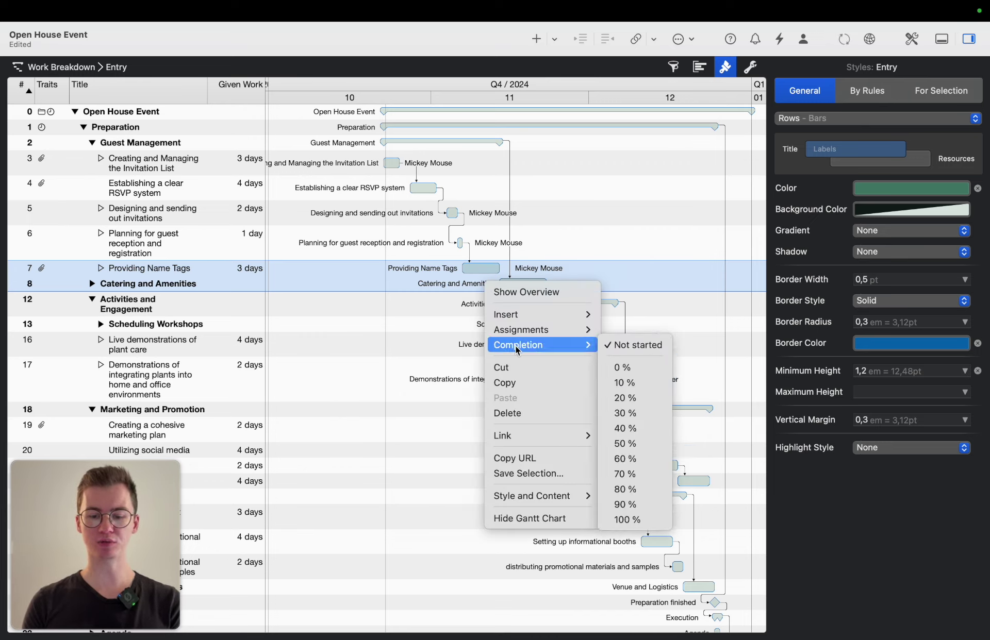
{"action": "left_click", "coordinate": [655, 444]}
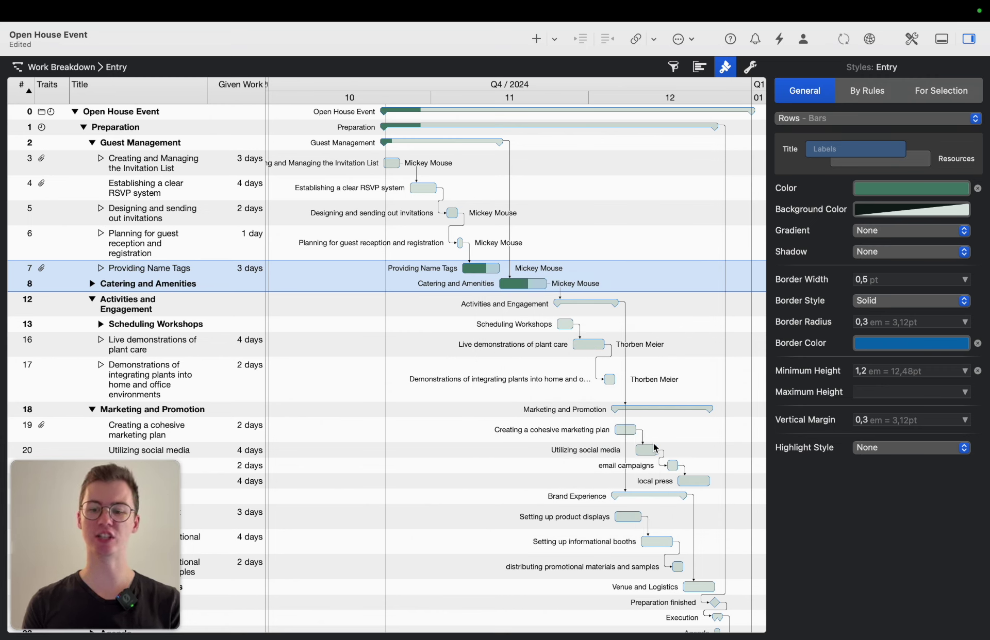
{"action": "key", "text": "super+z"}
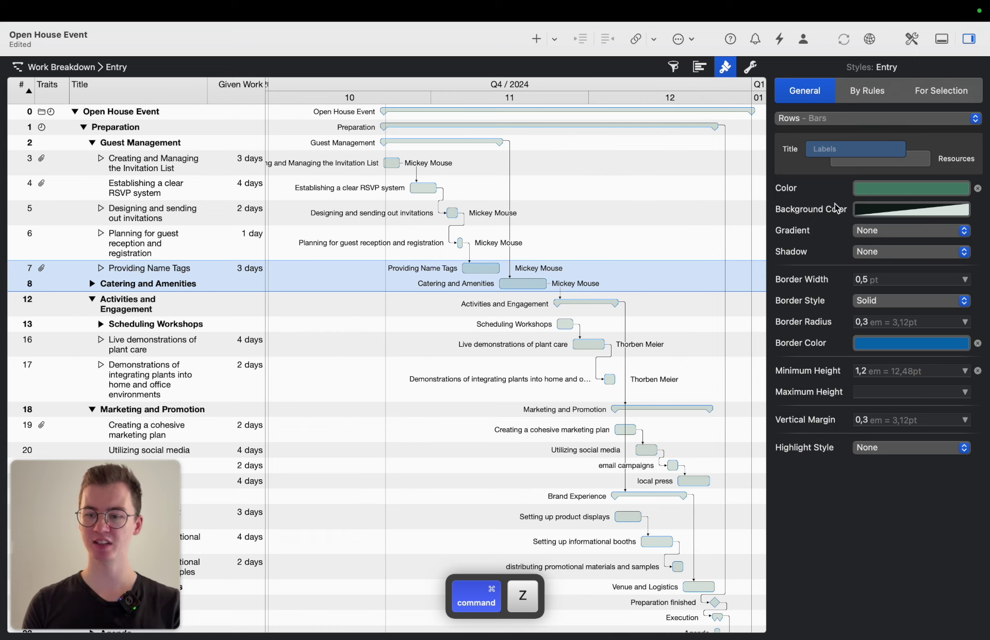
Add a custom style condition named "Mickey assigned" for rule-based bar styles.
{"action": "left_click", "coordinate": [871, 95]}
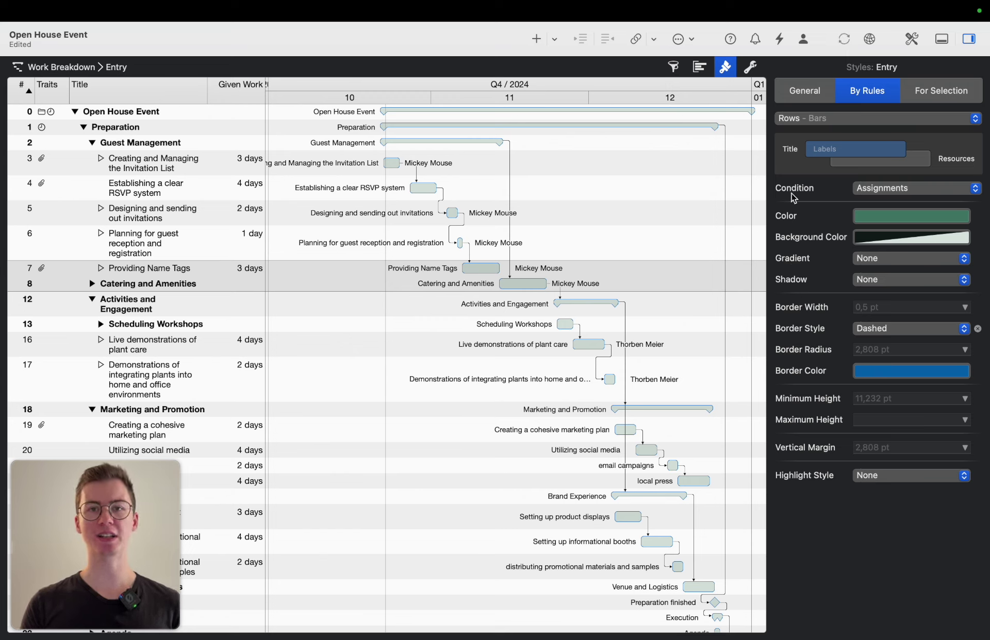
{"action": "left_click", "coordinate": [917, 191]}
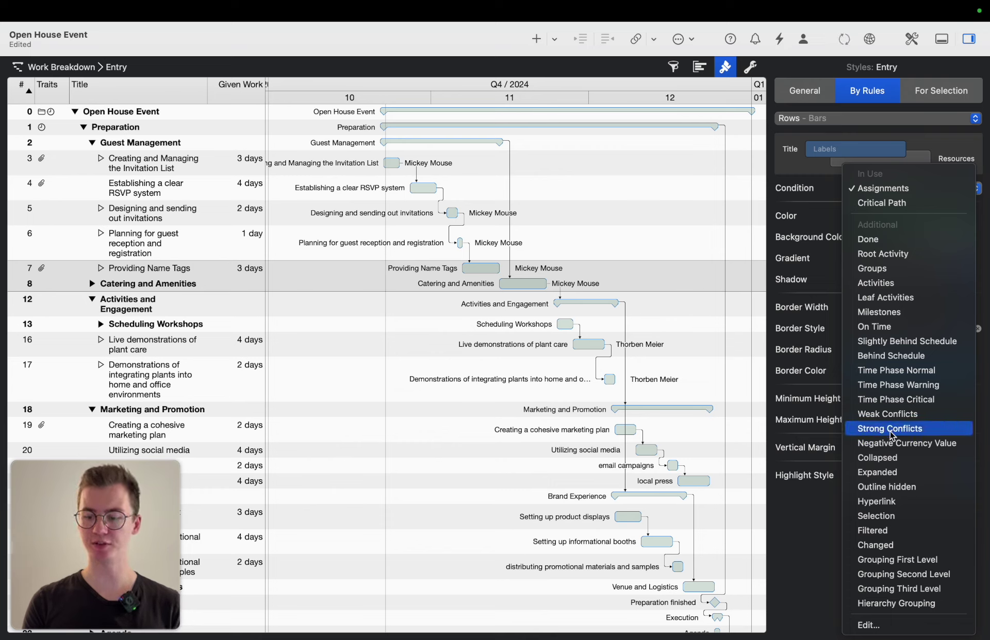
{"action": "left_click", "coordinate": [877, 625]}
{"action": "scroll", "coordinate": [479, 317], "scroll_direction": "down", "scroll_amount": 10}
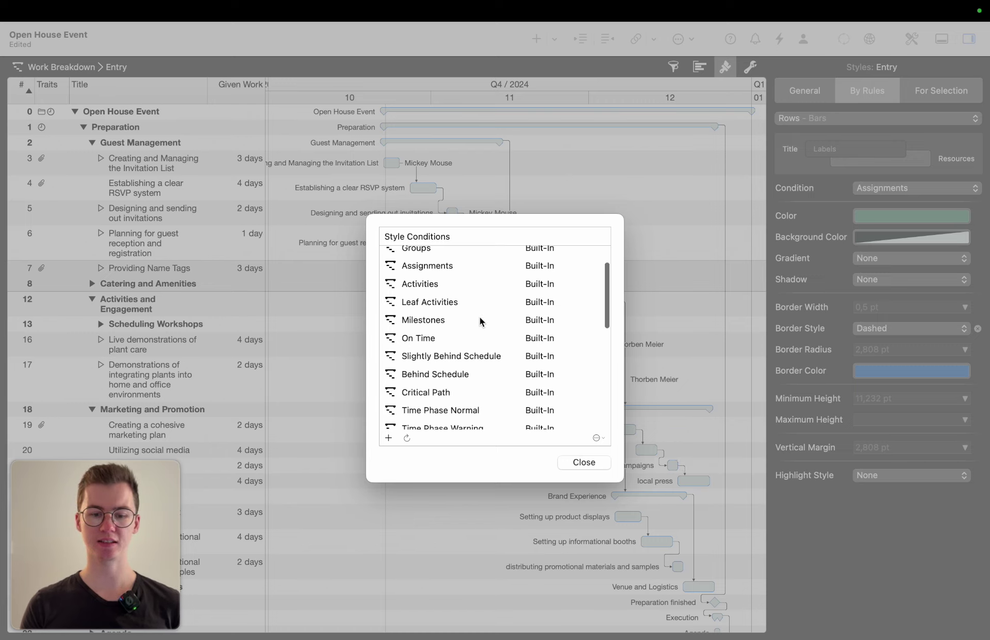
{"action": "left_click", "coordinate": [388, 438]}
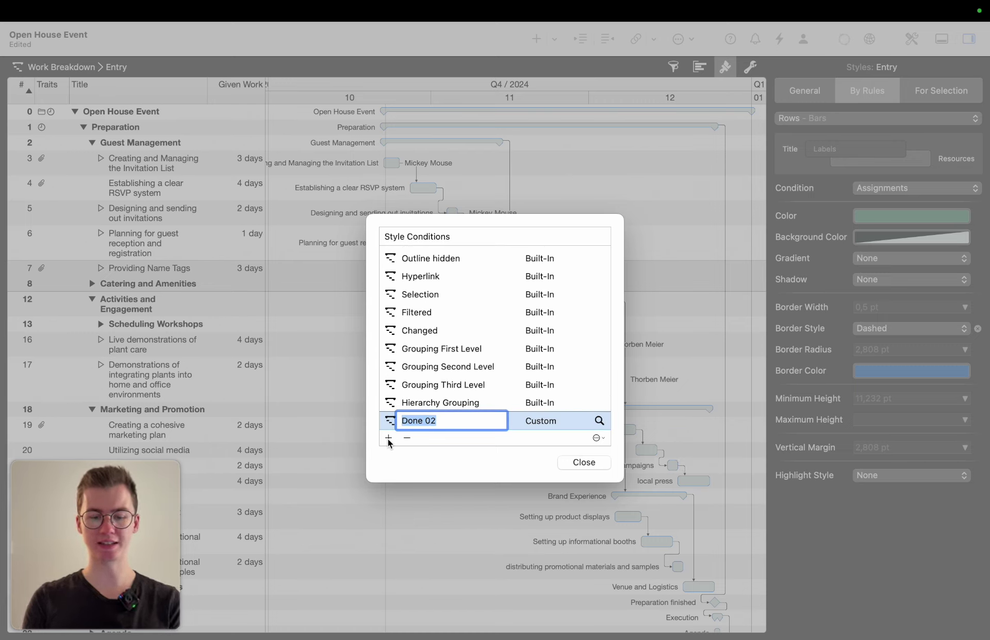
{"action": "type", "text": "Mickey"}
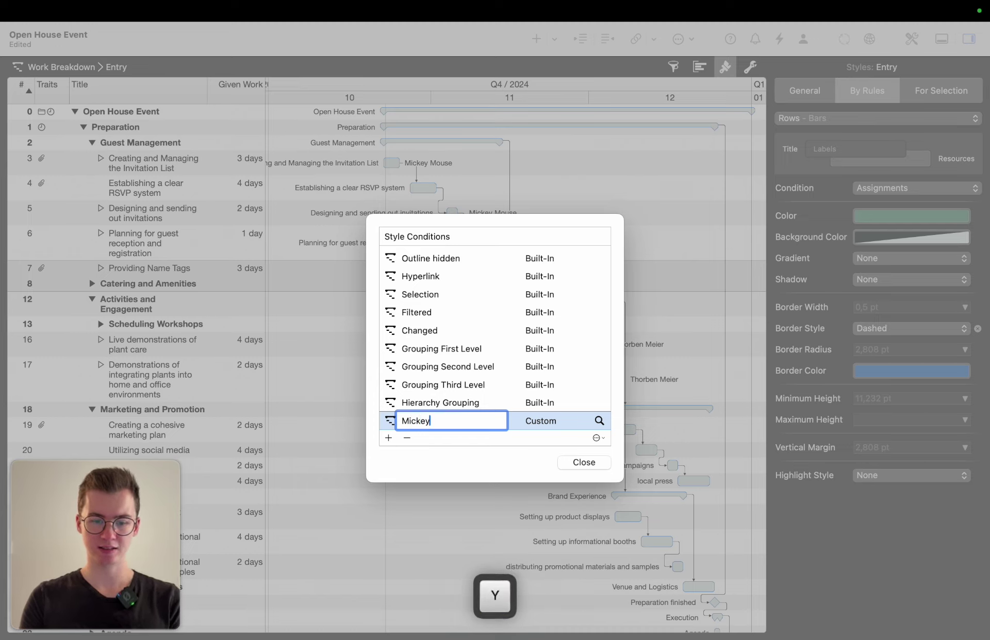
{"action": "type", "text": " assigne"}
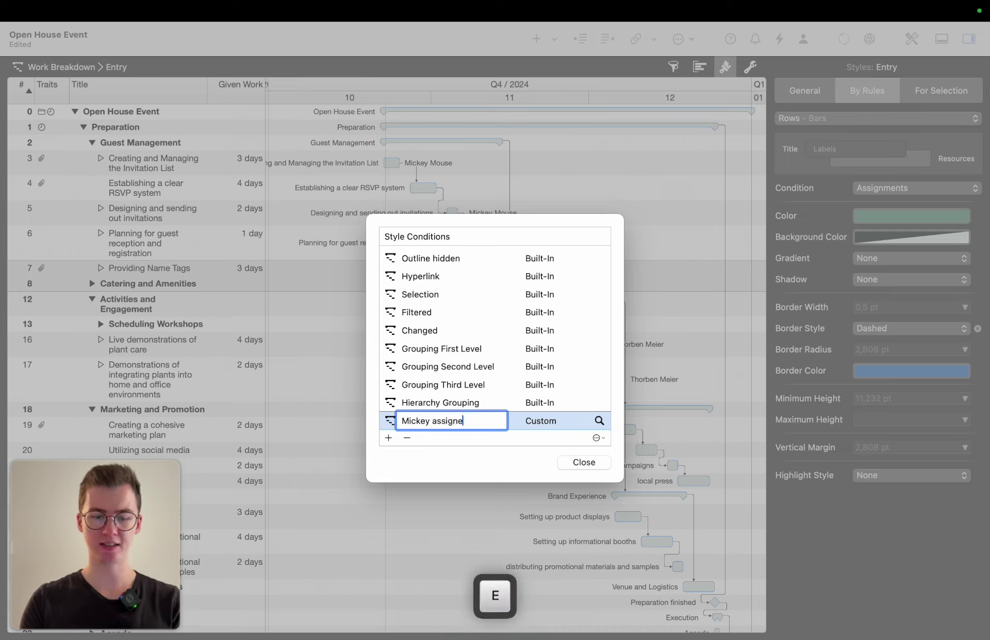
{"action": "type", "text": "d"}
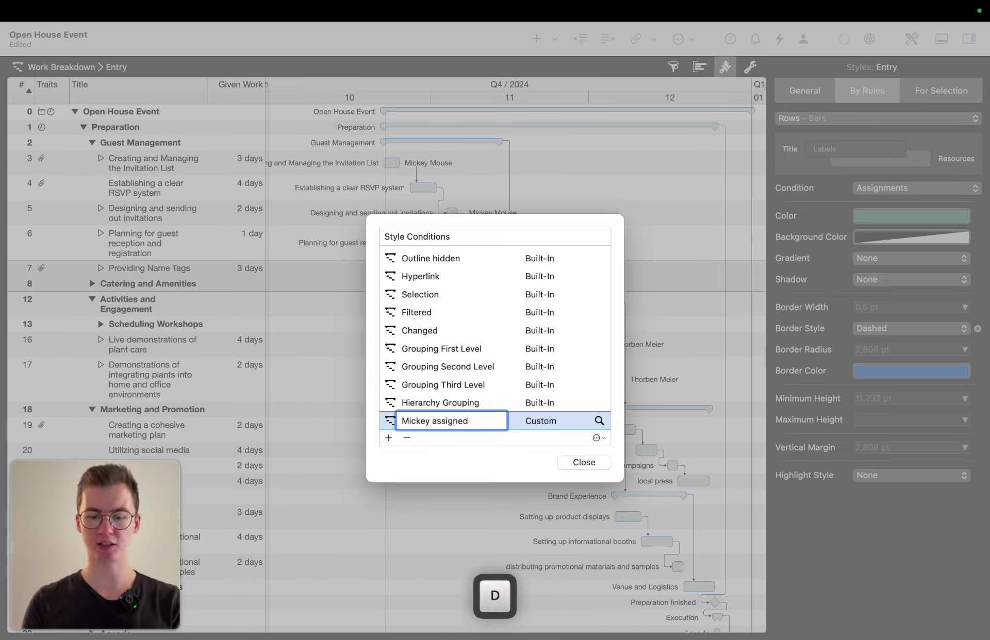
Define the "Mickey assigned" condition as Activity Resources contains Mickey Mouse, and close the style conditions.
{"action": "left_click", "coordinate": [600, 422]}
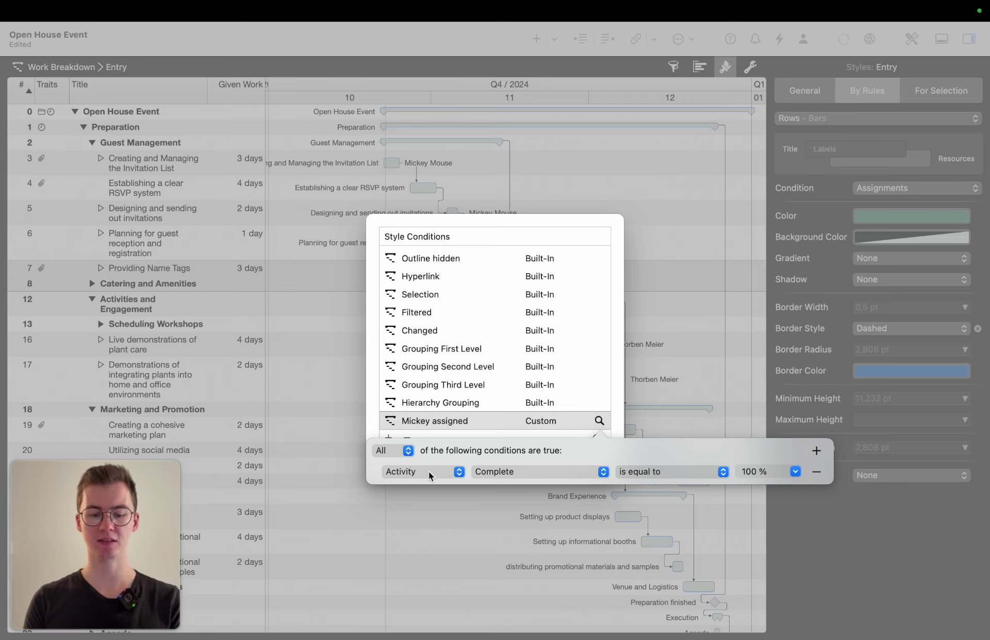
{"action": "left_click", "coordinate": [502, 471]}
{"action": "type", "text": "res"}
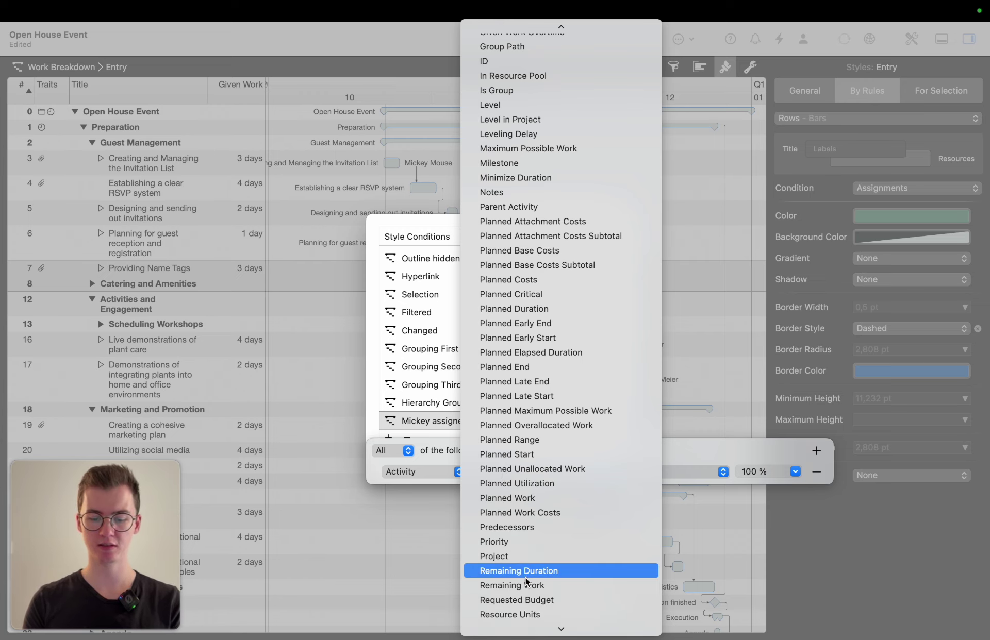
{"action": "scroll", "coordinate": [525, 576], "scroll_direction": "down", "scroll_amount": 5}
{"action": "left_click", "coordinate": [523, 513]}
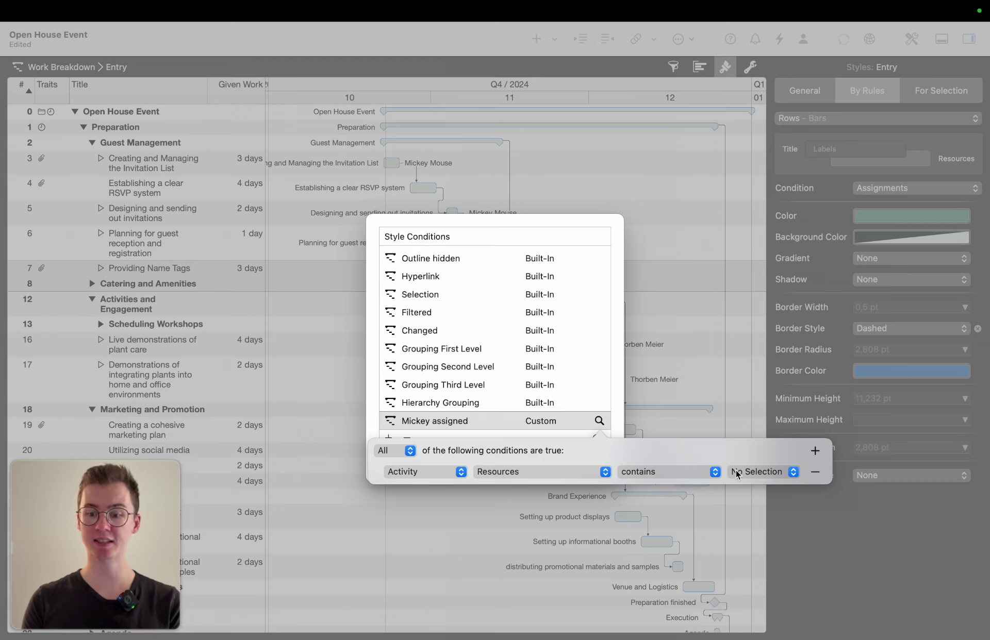
{"action": "left_click", "coordinate": [759, 472]}
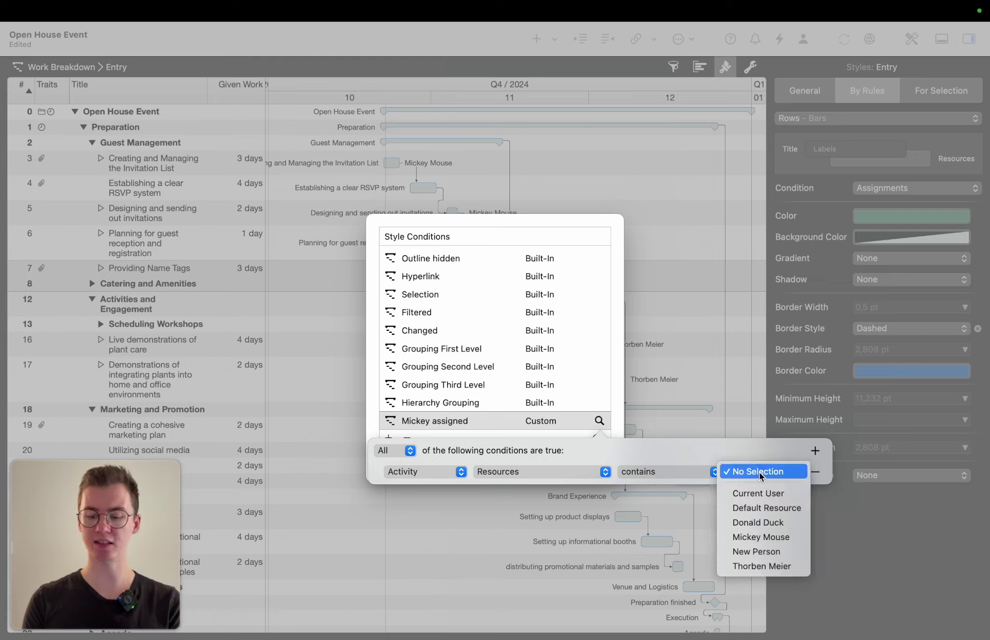
{"action": "left_click", "coordinate": [759, 537]}
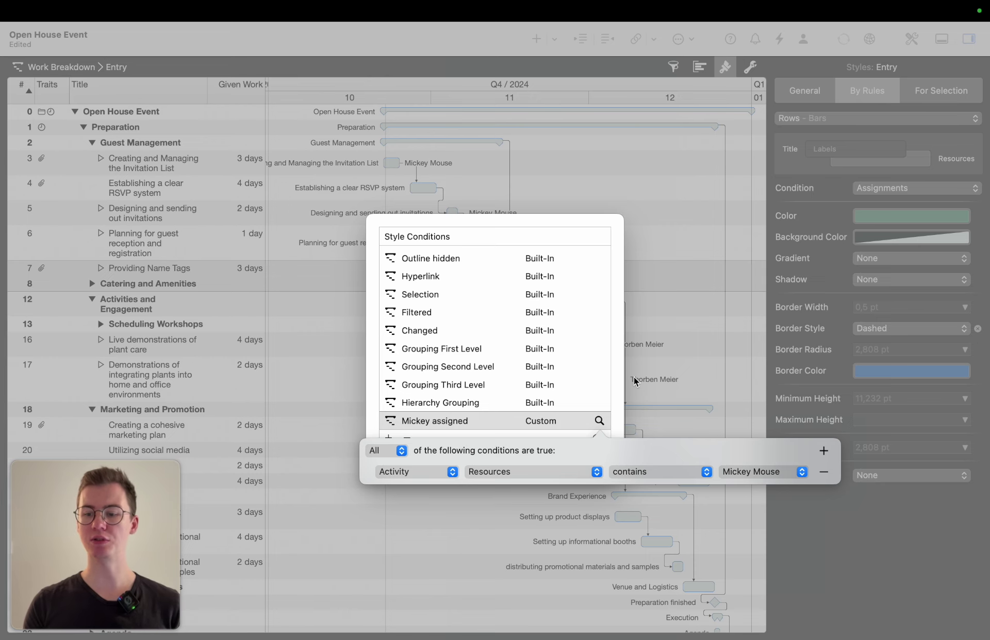
{"action": "left_click", "coordinate": [516, 415]}
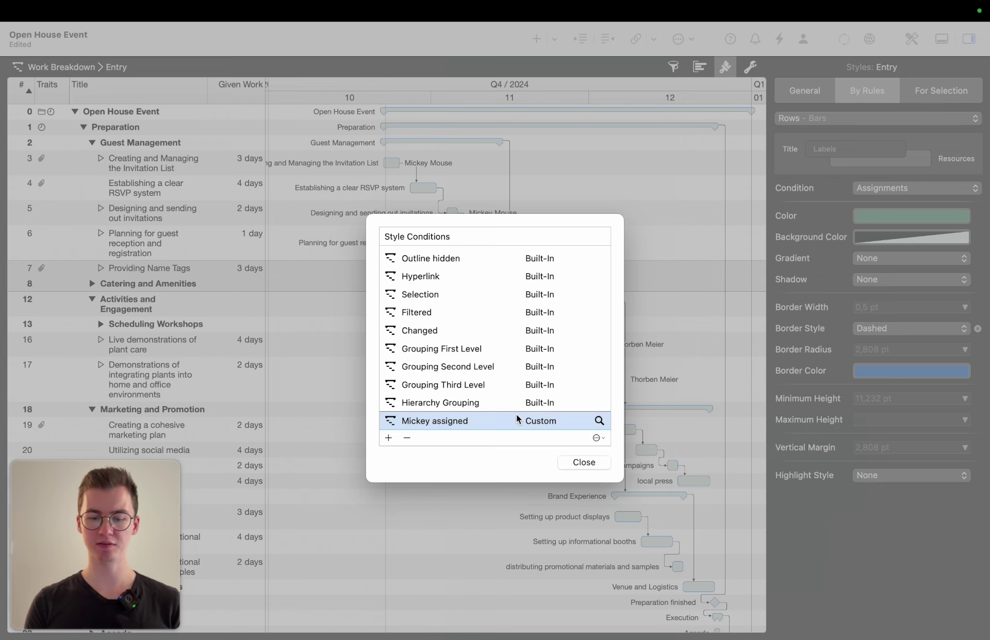
{"action": "left_click", "coordinate": [580, 462]}
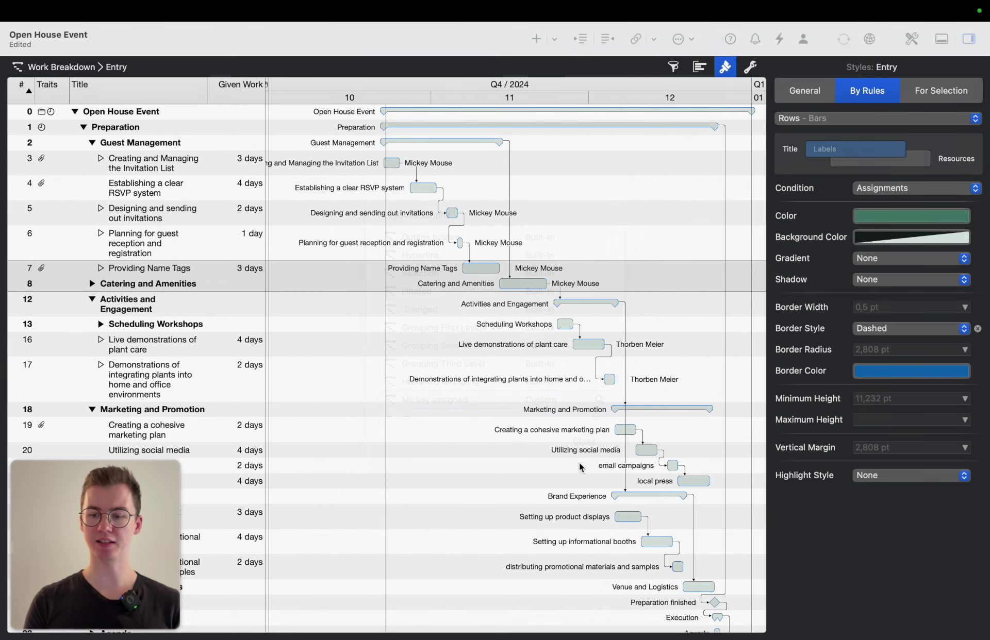
Apply a 2 pt border width to the bars under the "Mickey assigned" condition.
{"action": "left_click", "coordinate": [918, 189]}
{"action": "scroll", "coordinate": [907, 458], "scroll_direction": "down", "scroll_amount": 1}
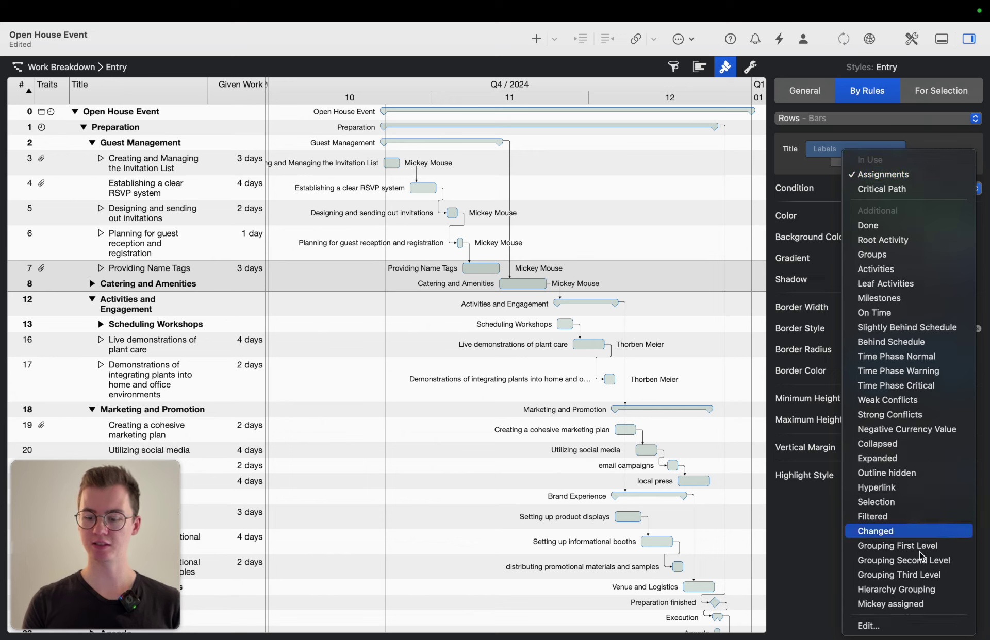
{"action": "left_click", "coordinate": [914, 606]}
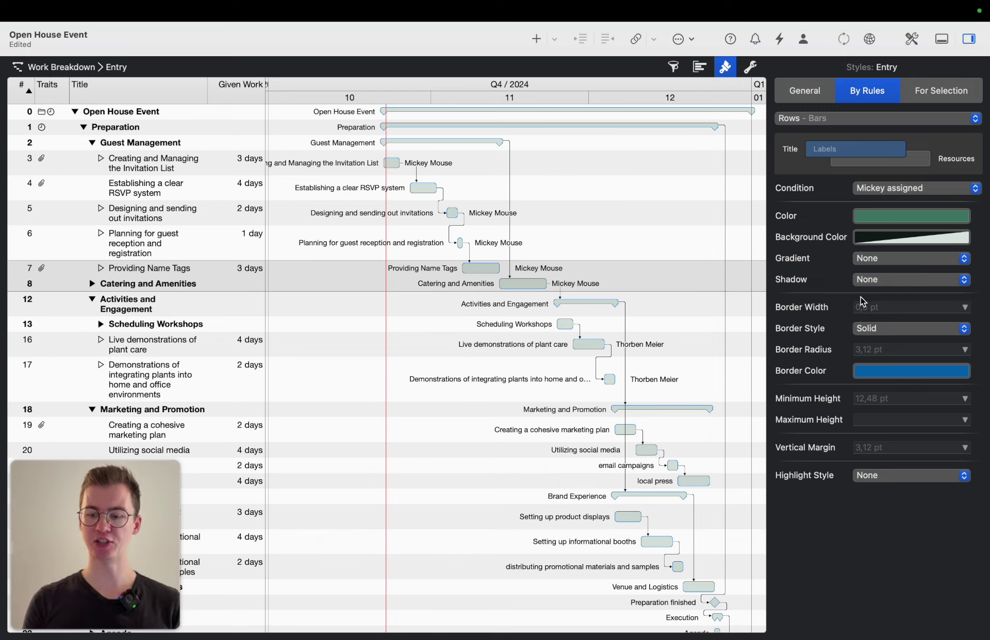
{"action": "left_click", "coordinate": [936, 309]}
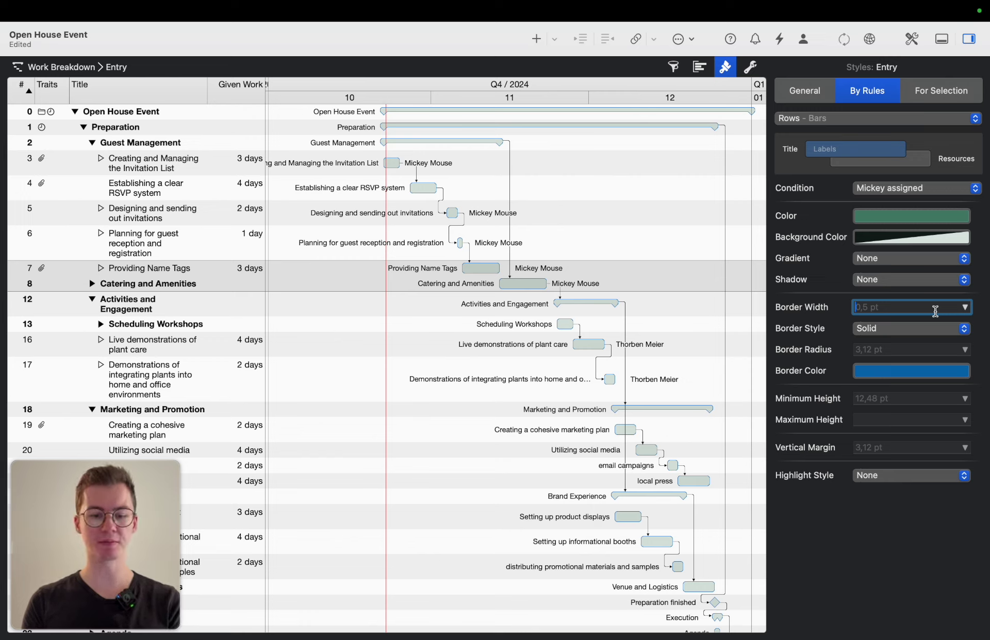
{"action": "type", "text": "2"}
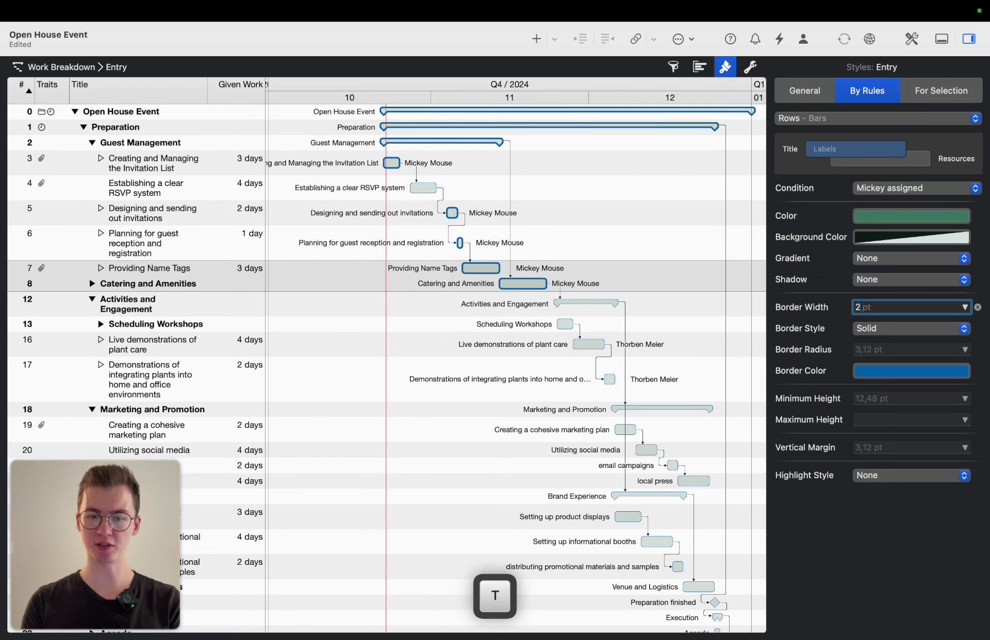
{"action": "key", "text": "Return"}
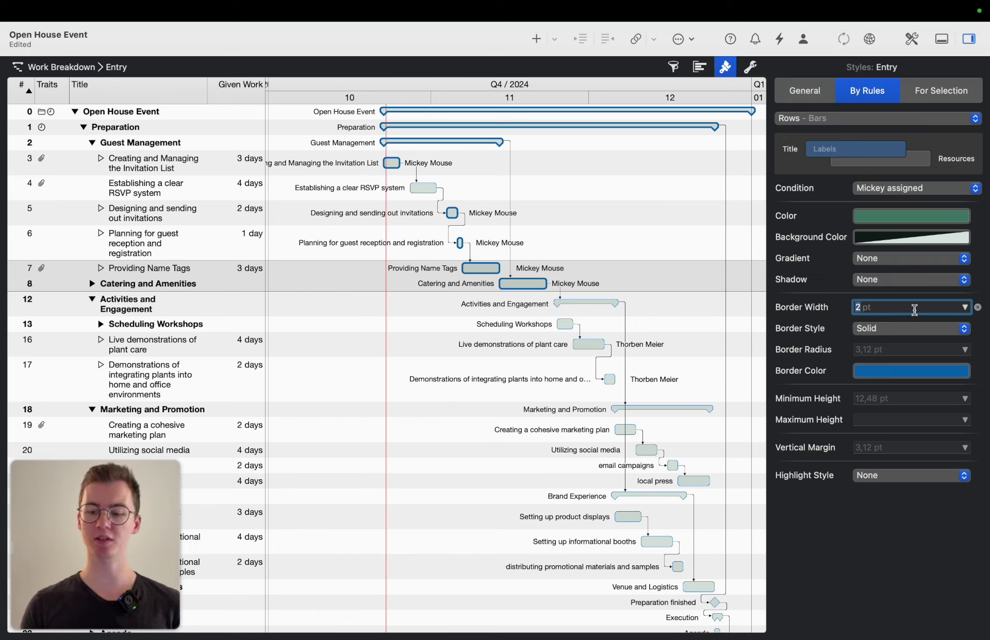
Set the border of the "Mickey assigned" bars to Dotted and its color to dark green 0B5323.
{"action": "left_click", "coordinate": [874, 329]}
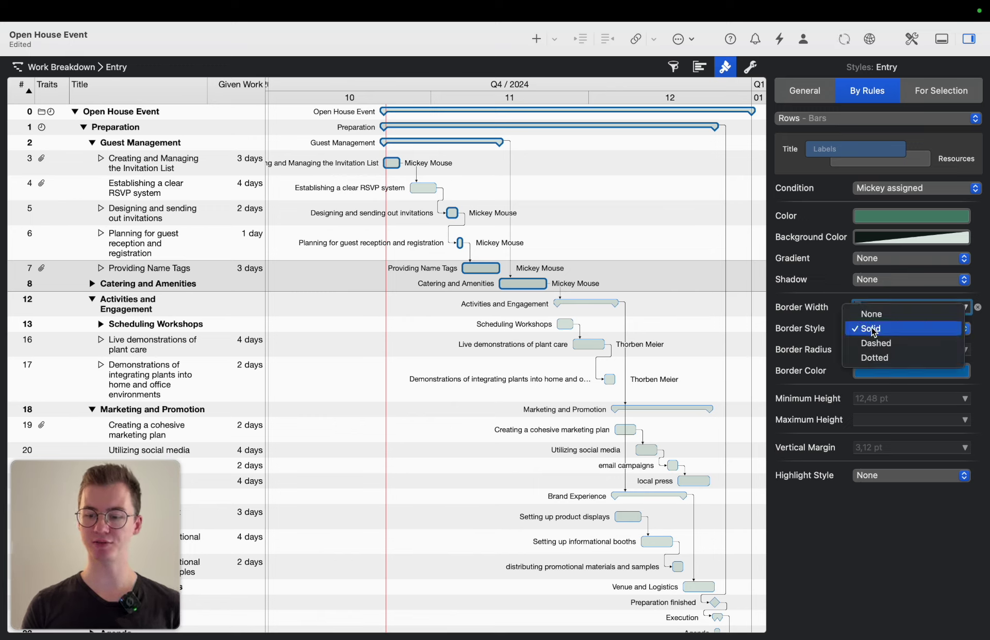
{"action": "left_click", "coordinate": [894, 358]}
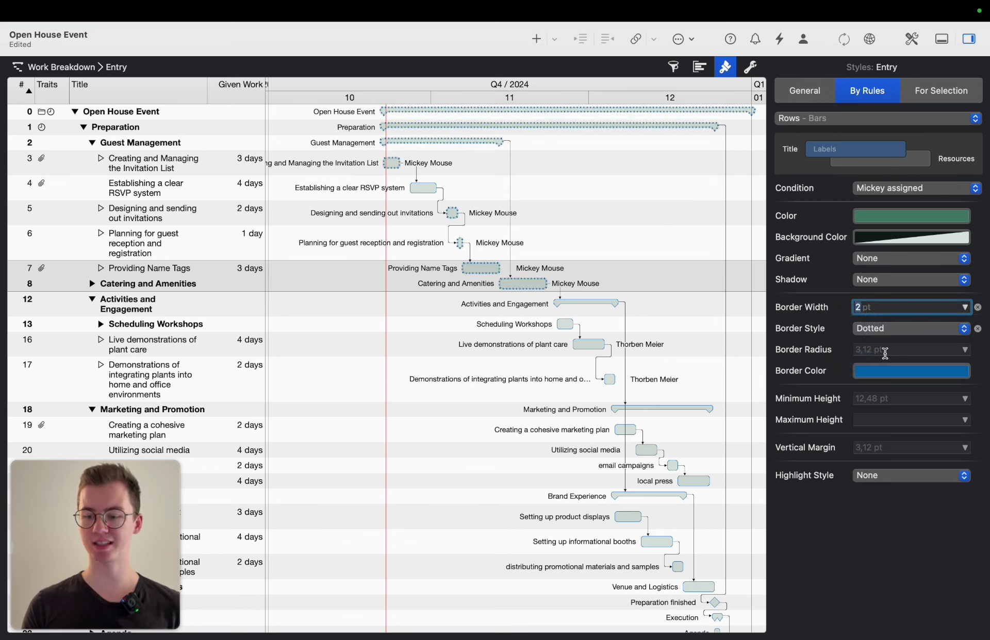
{"action": "left_click", "coordinate": [883, 376]}
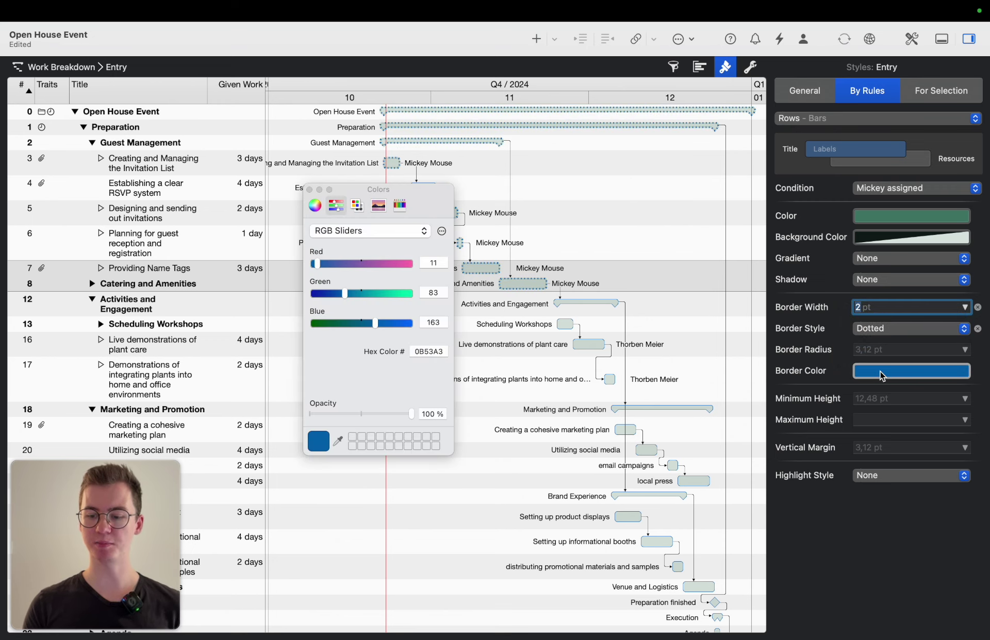
{"action": "left_click_drag", "start_coordinate": [413, 324], "coordinate": [327, 324]}
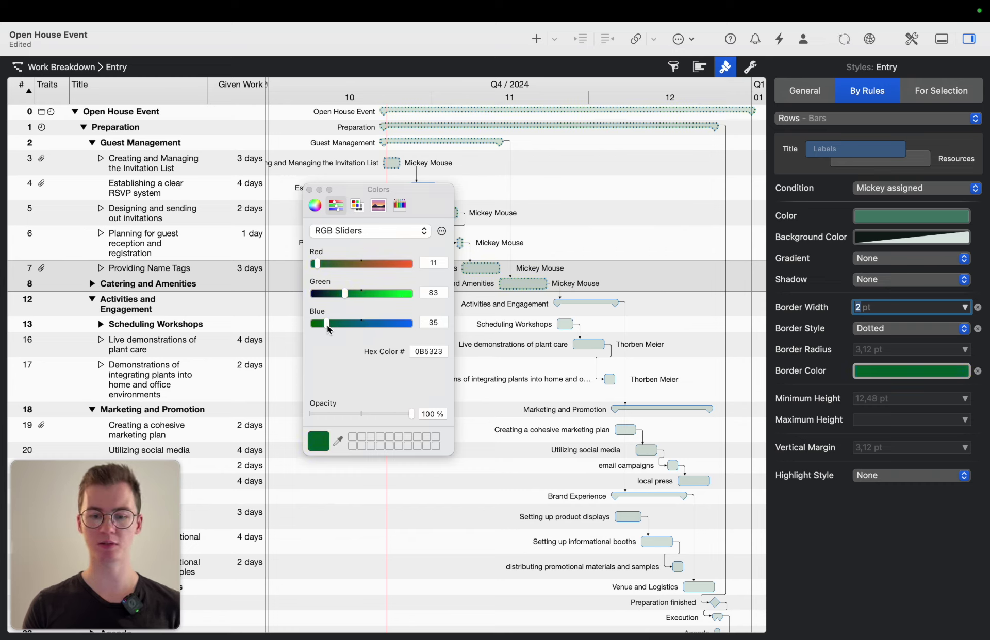
{"action": "left_click", "coordinate": [310, 190]}
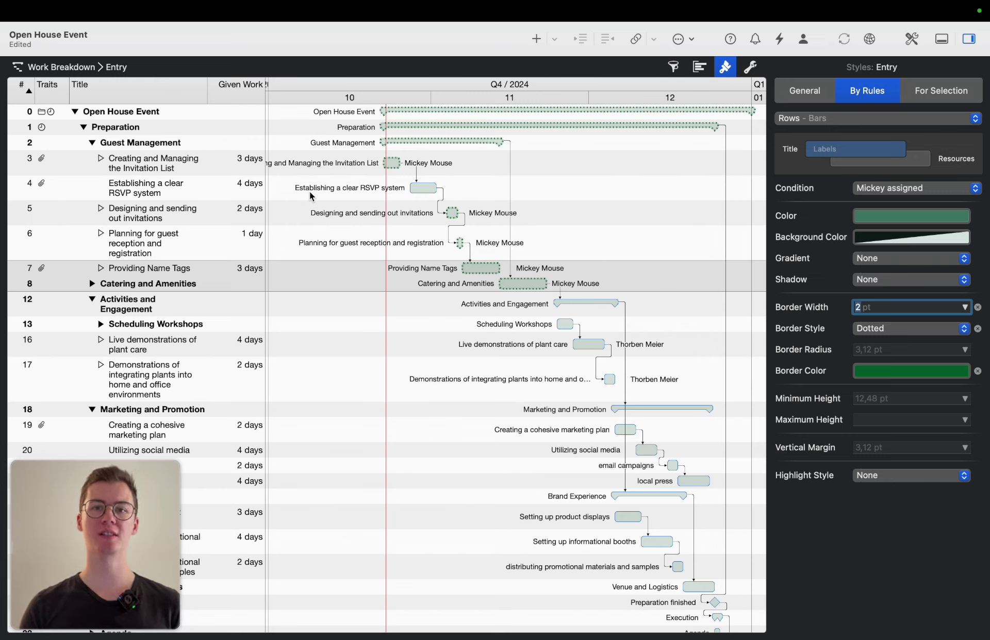
Override the style of only the "Utilizing social media" activity bar with a bright lime green color, copied to its background color.
{"action": "left_click", "coordinate": [939, 91]}
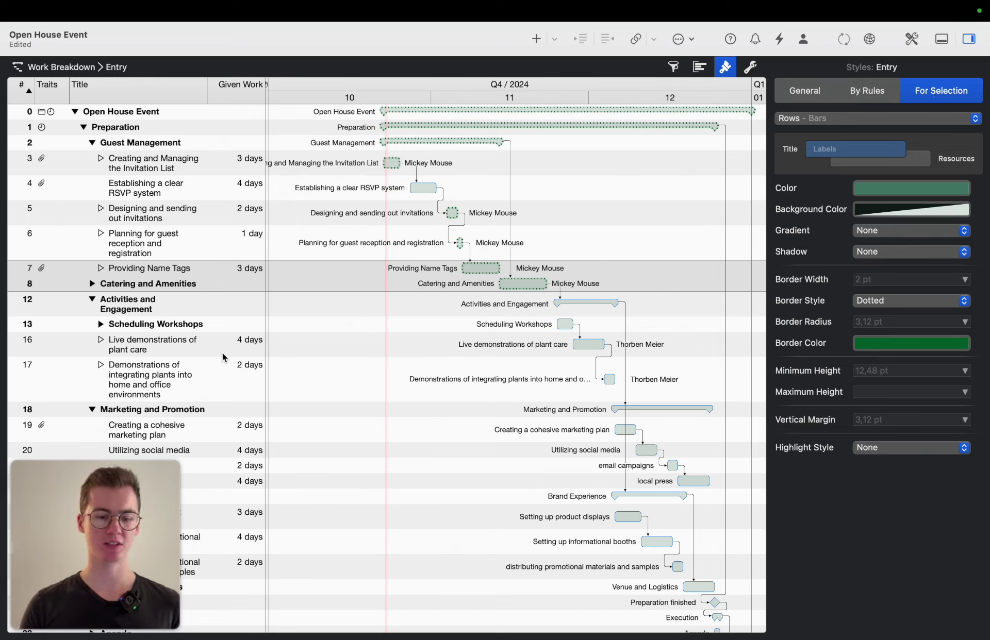
{"action": "scroll", "coordinate": [453, 384], "scroll_direction": "down", "scroll_amount": 3}
{"action": "scroll", "coordinate": [454, 384], "scroll_direction": "left", "scroll_amount": 1}
{"action": "scroll", "coordinate": [453, 382], "scroll_direction": "up", "scroll_amount": 1}
{"action": "scroll", "coordinate": [453, 382], "scroll_direction": "right", "scroll_amount": 1}
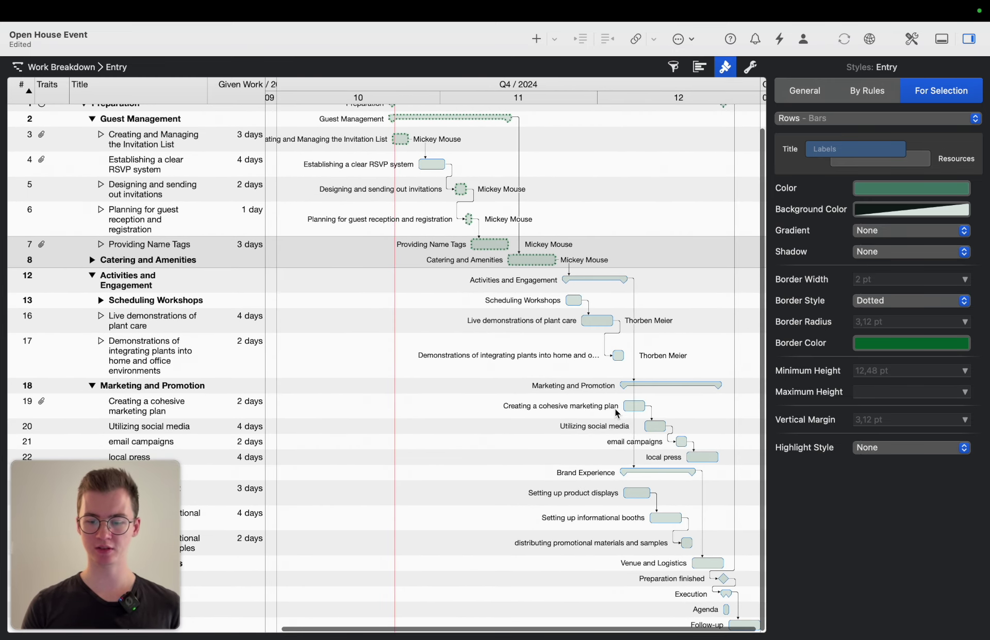
{"action": "left_click", "coordinate": [291, 423]}
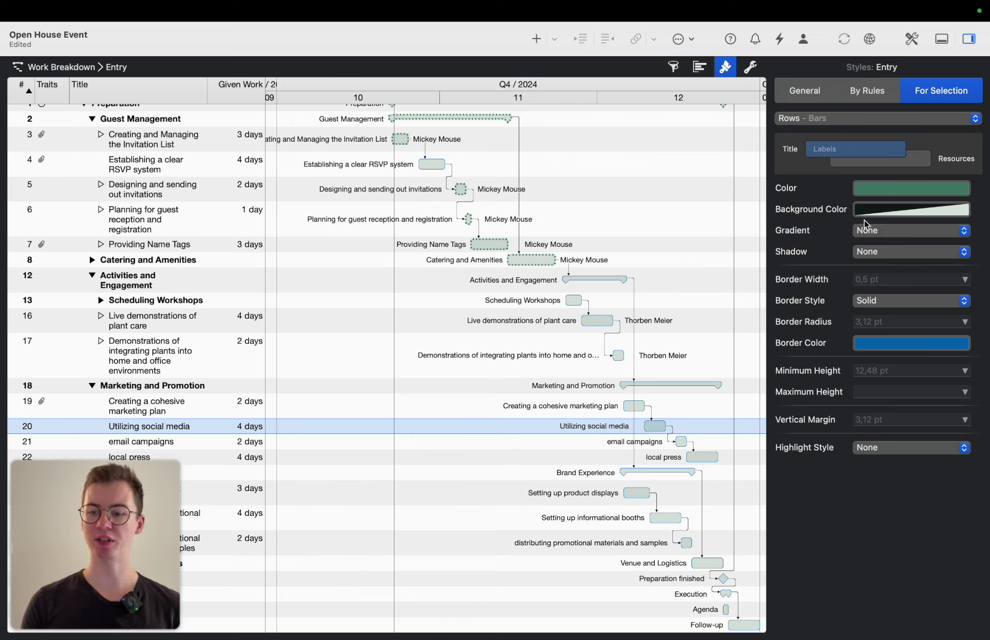
{"action": "left_click", "coordinate": [879, 194]}
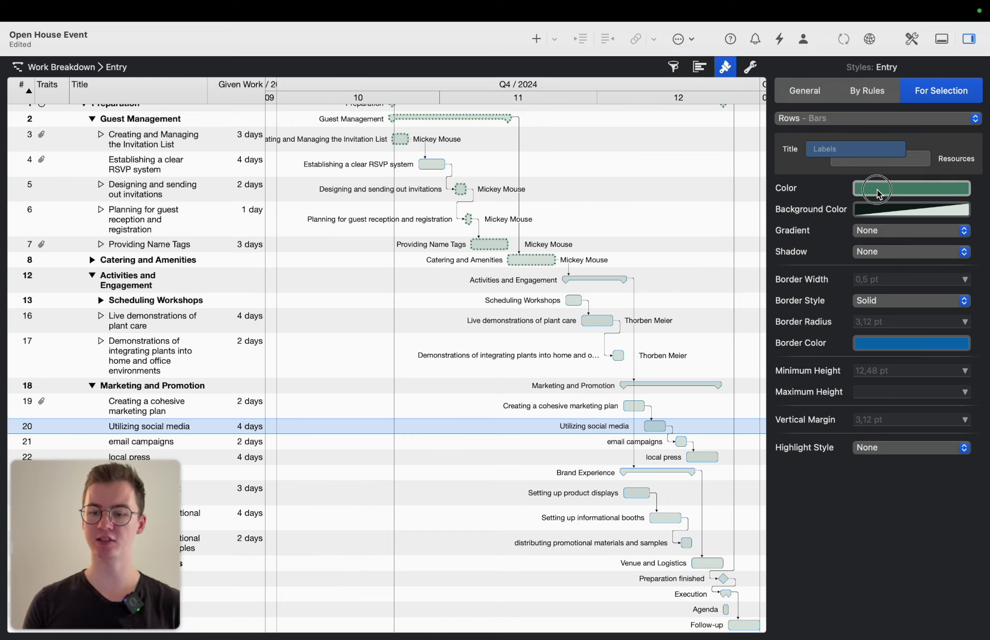
{"action": "left_click", "coordinate": [315, 205]}
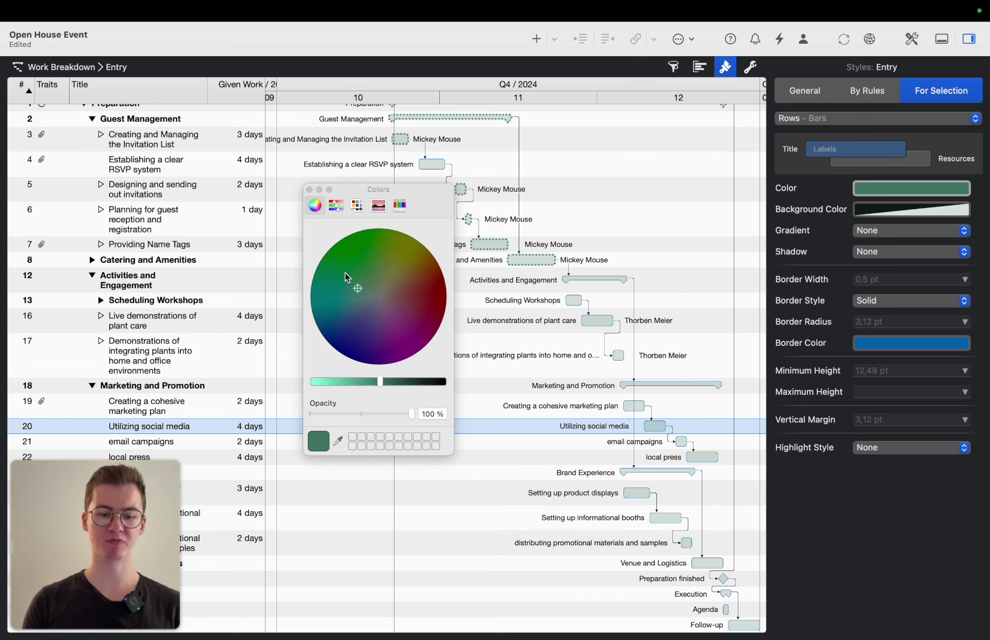
{"action": "left_click", "coordinate": [399, 253]}
{"action": "left_click_drag", "start_coordinate": [380, 381], "coordinate": [333, 382]}
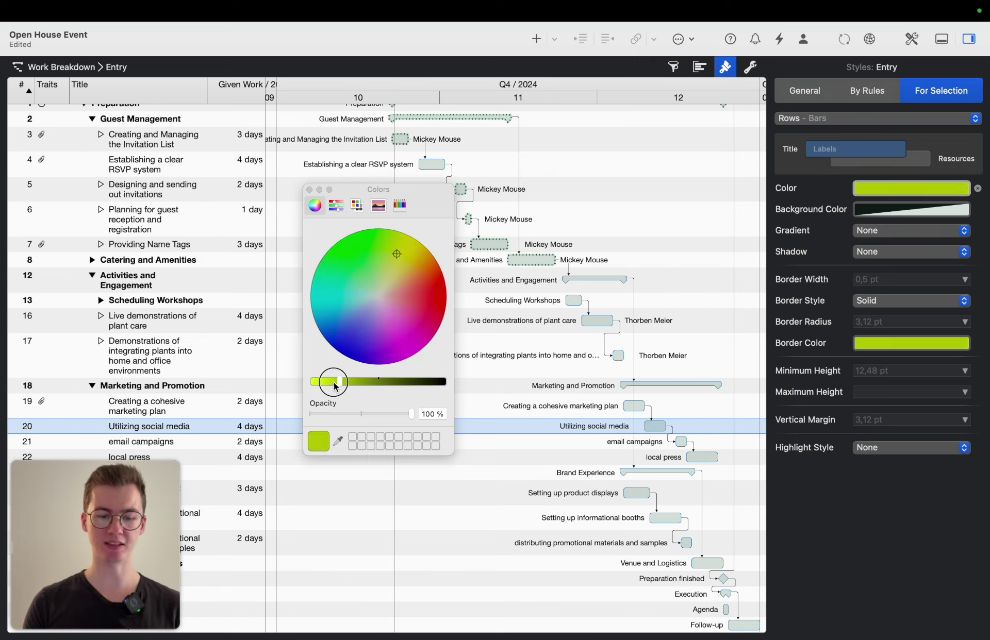
{"action": "left_click", "coordinate": [310, 190]}
{"action": "left_click_drag", "start_coordinate": [896, 192], "coordinate": [896, 214]}
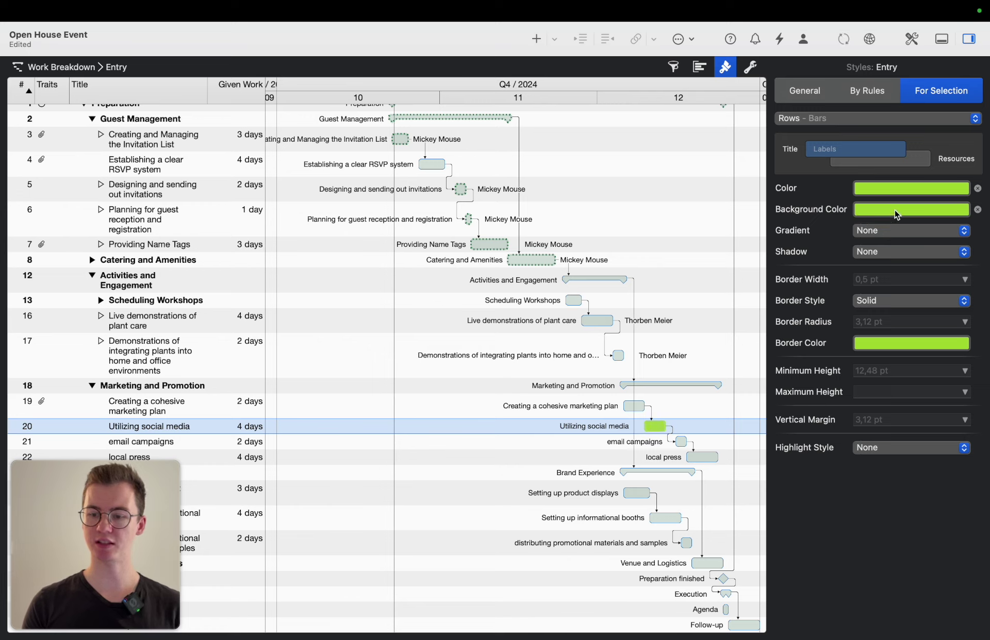